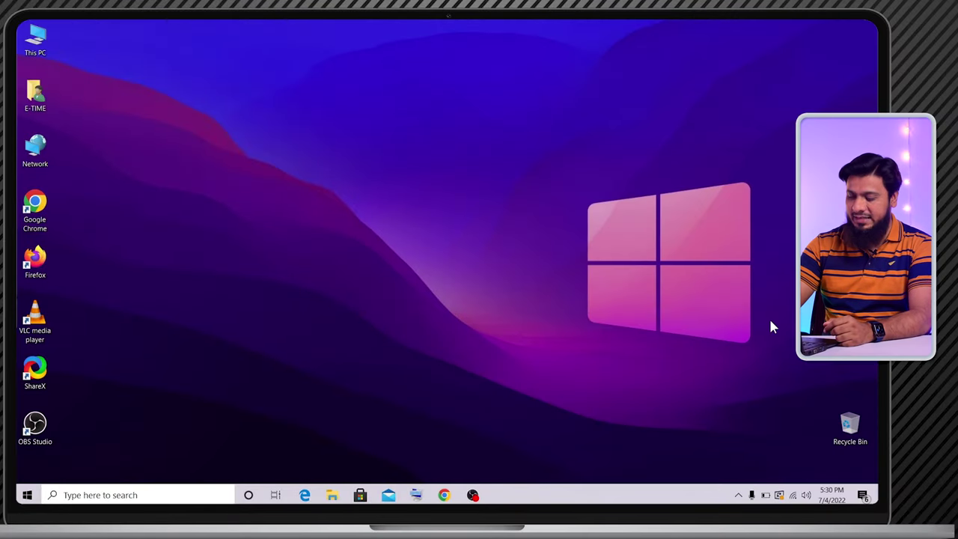
Capture a full-screen screenshot of the desktop and open it from its thumbnail preview
key("Print")
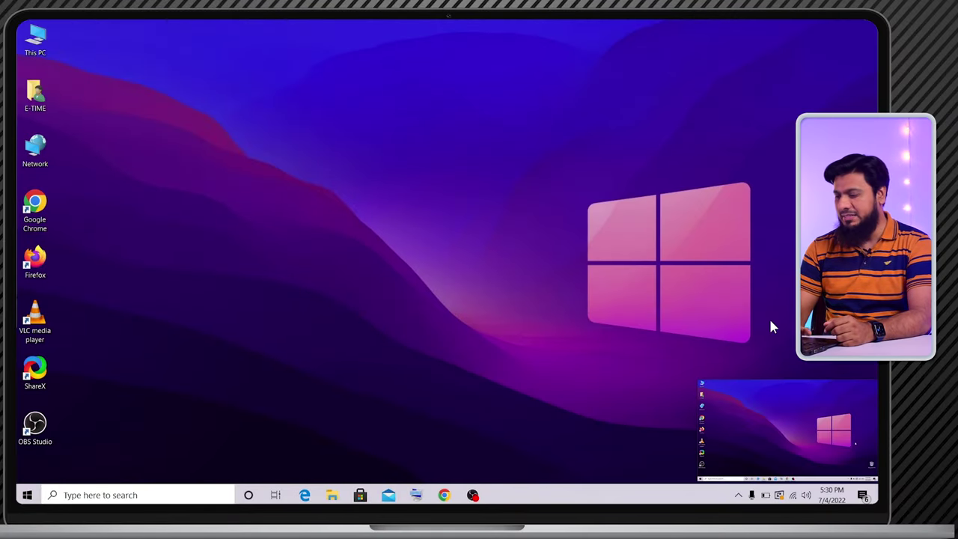
mouse_move(742, 406)
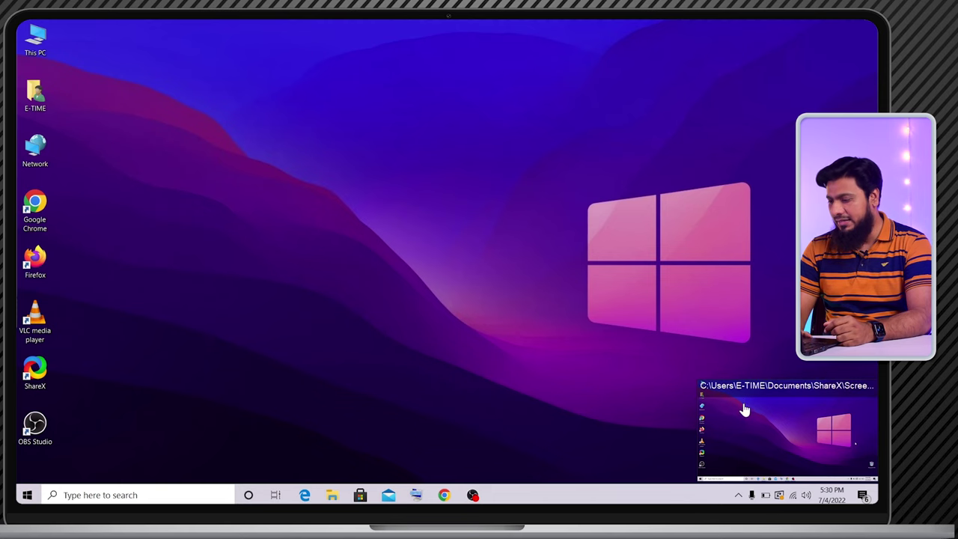
left_click(785, 391)
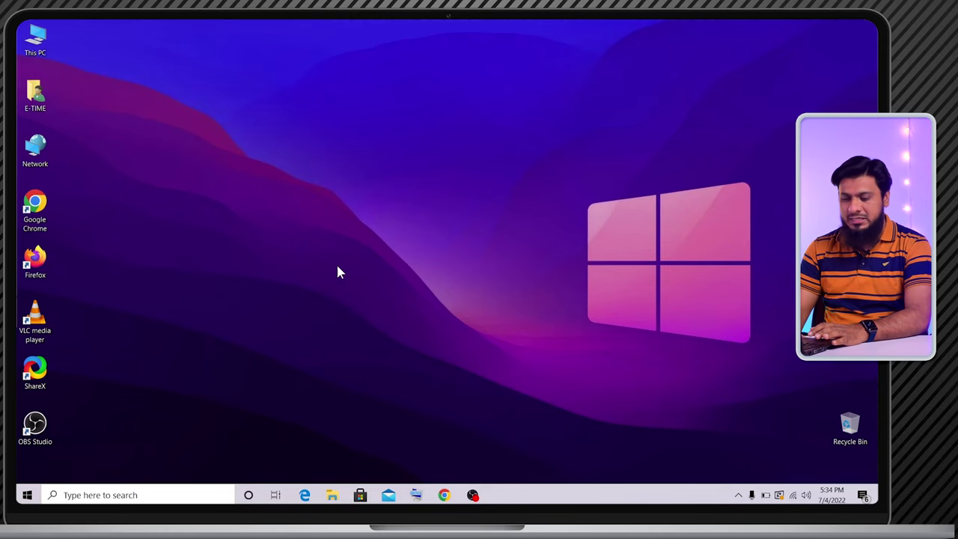
Open Paint, paste the captured desktop screenshot onto the canvas to check it, and minimize Paint
left_click(171, 496)
type("paint")
key("Return")
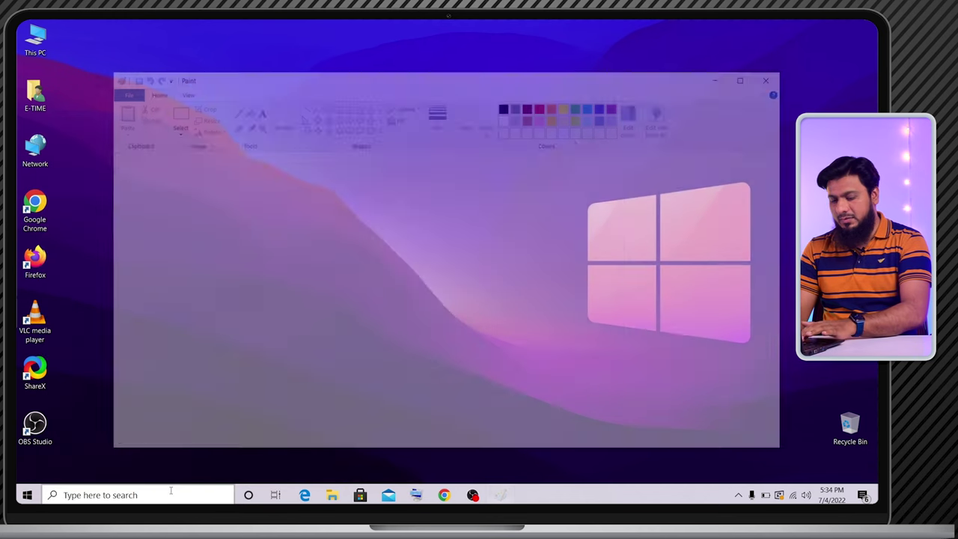
key("ctrl+v")
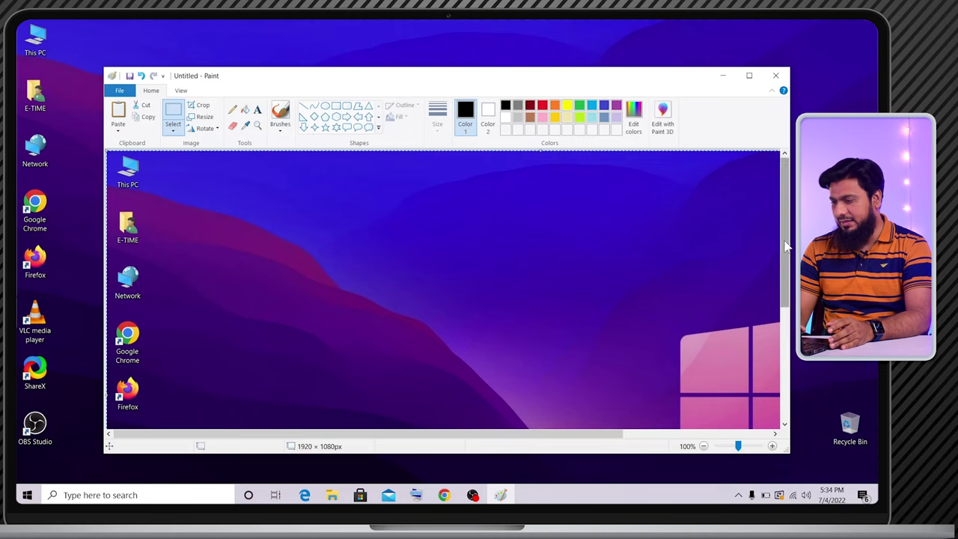
scroll(524, 375, "down", 3)
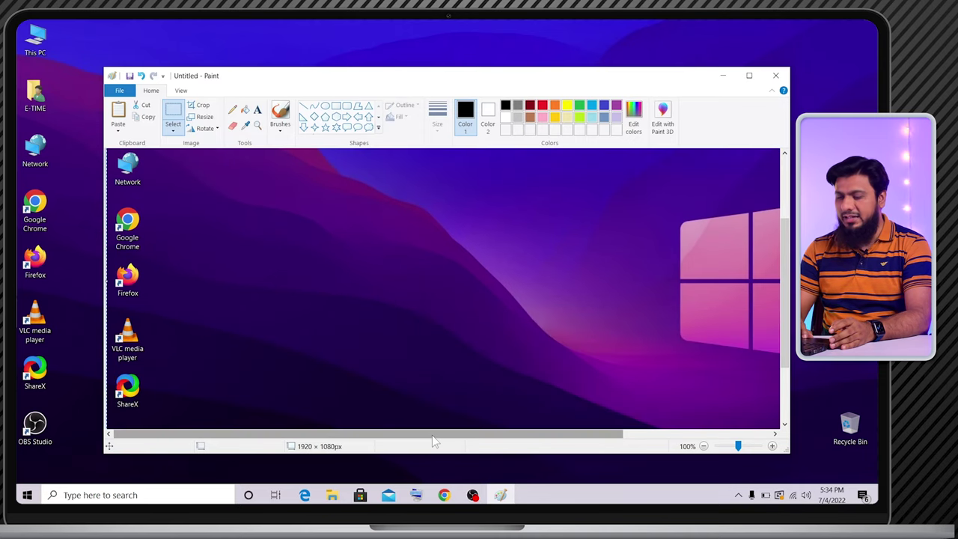
mouse_move(432, 436)
left_mouse_down()
mouse_move(572, 449)
mouse_move(605, 464)
mouse_move(451, 462)
left_mouse_up()
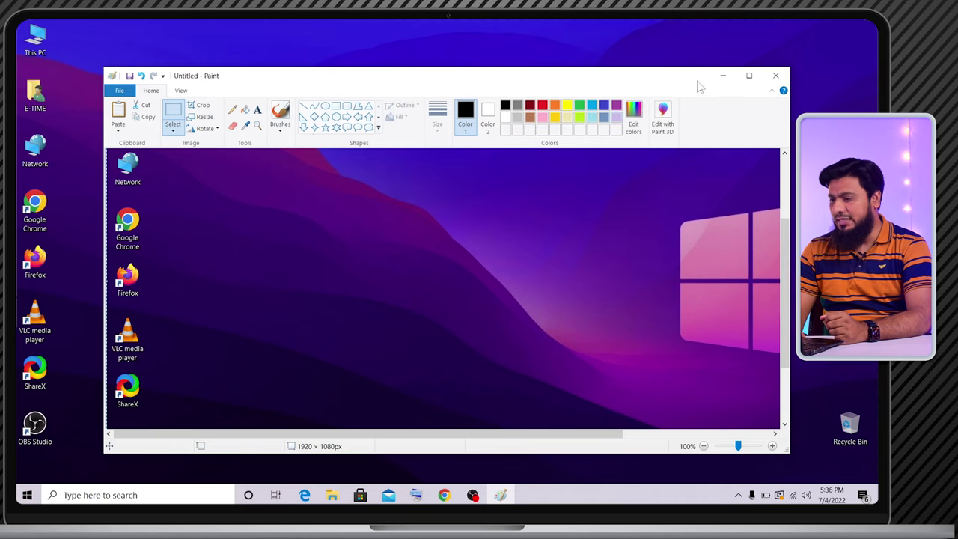
left_click(723, 76)
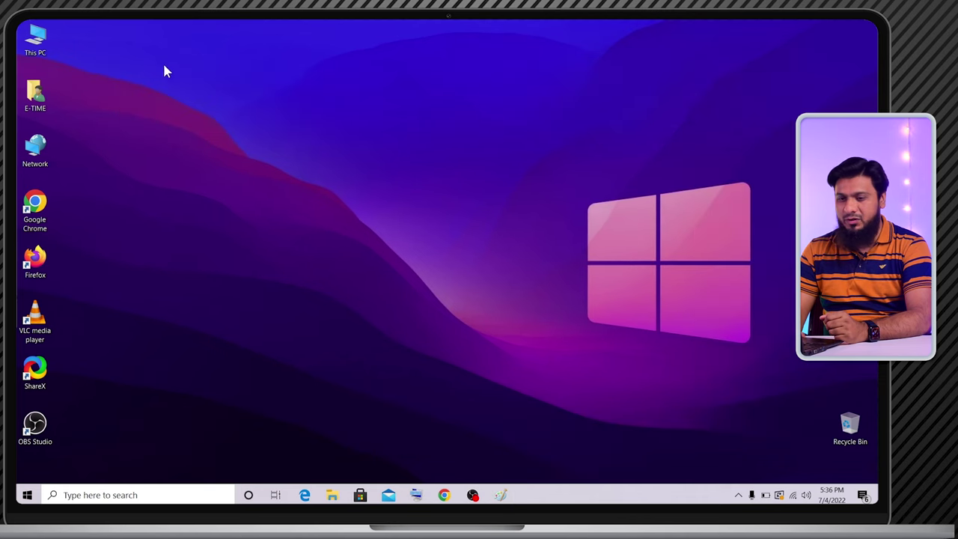
Open This PC, capture a screenshot of only that window, and open the captured image from its preview
double_click(35, 45)
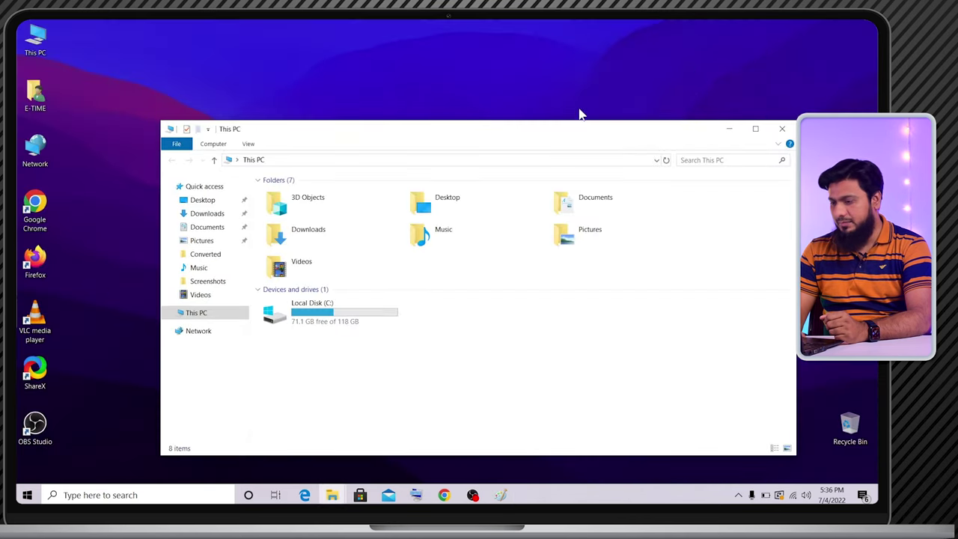
left_click_drag(539, 136, 494, 91)
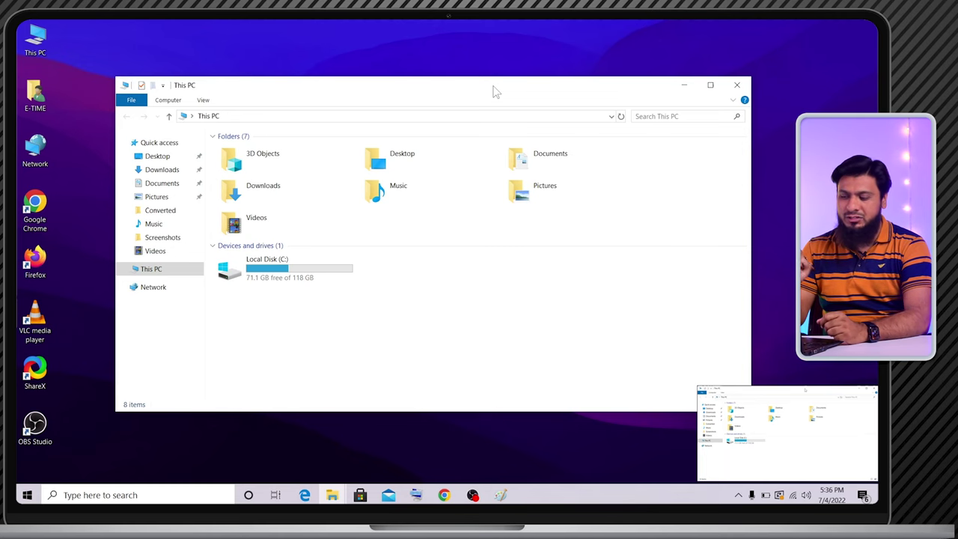
left_click(812, 402)
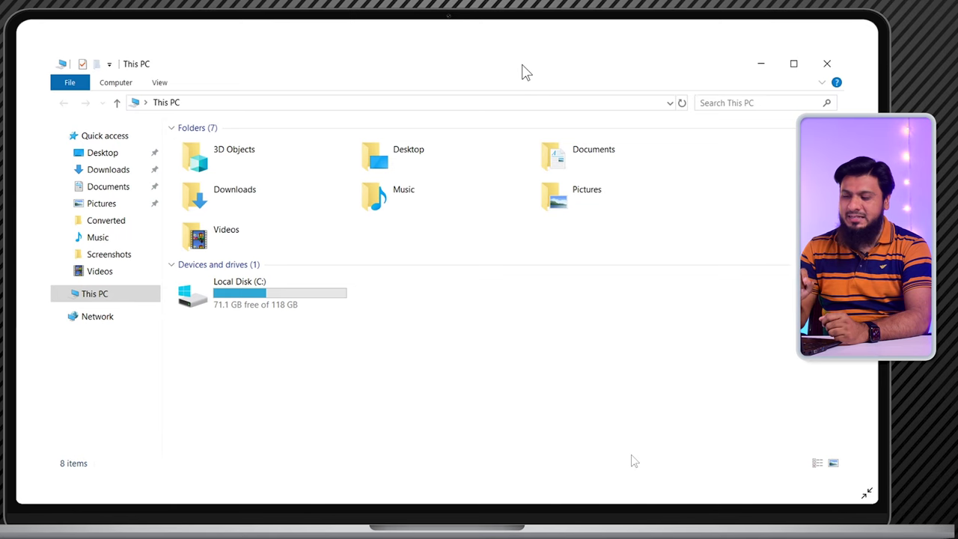
mouse_move(870, 500)
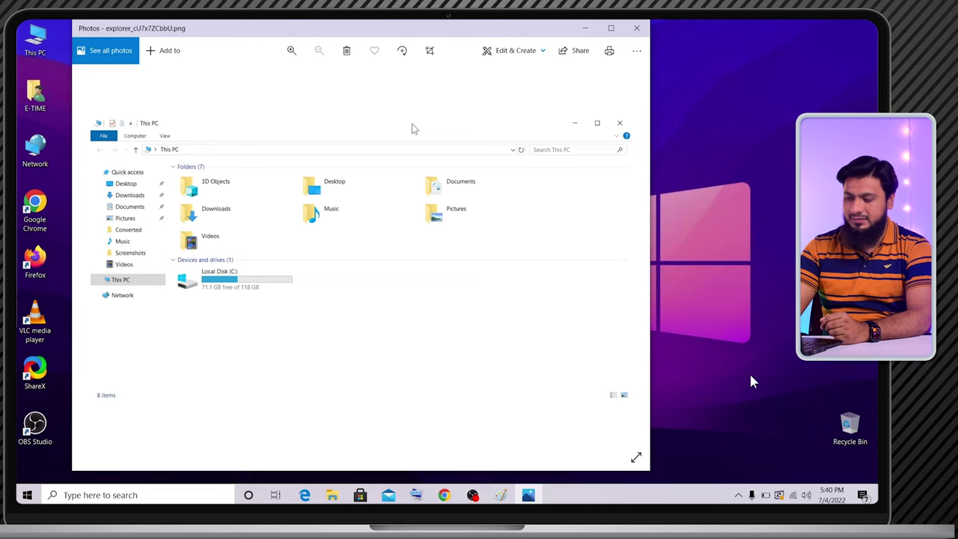
Capture the full screen with the Photos window showing, and capture it again with Photos minimized
key("Print")
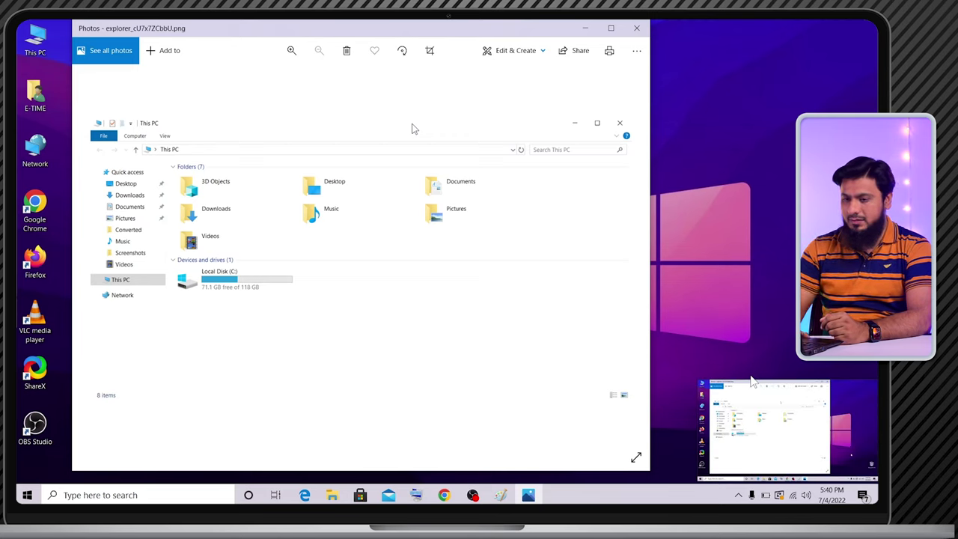
left_click(584, 30)
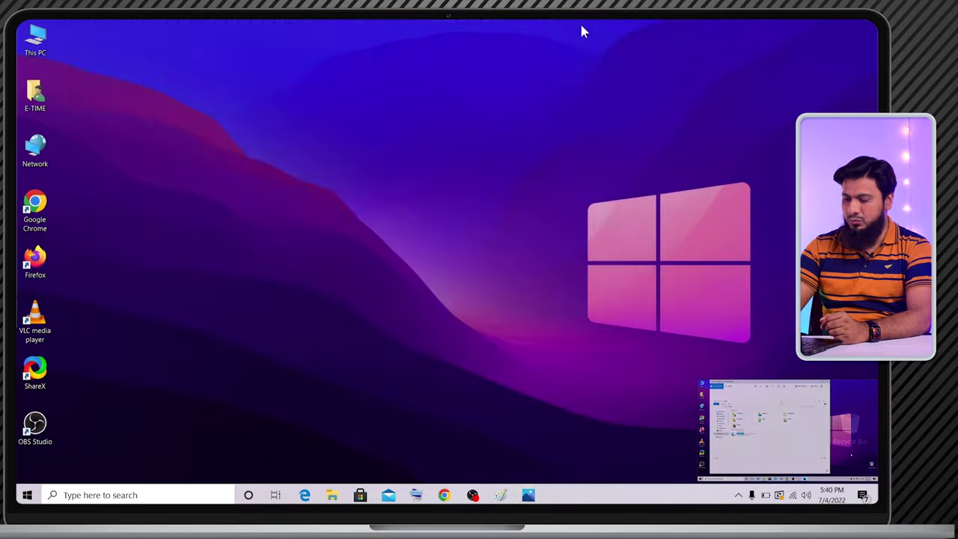
key("Print")
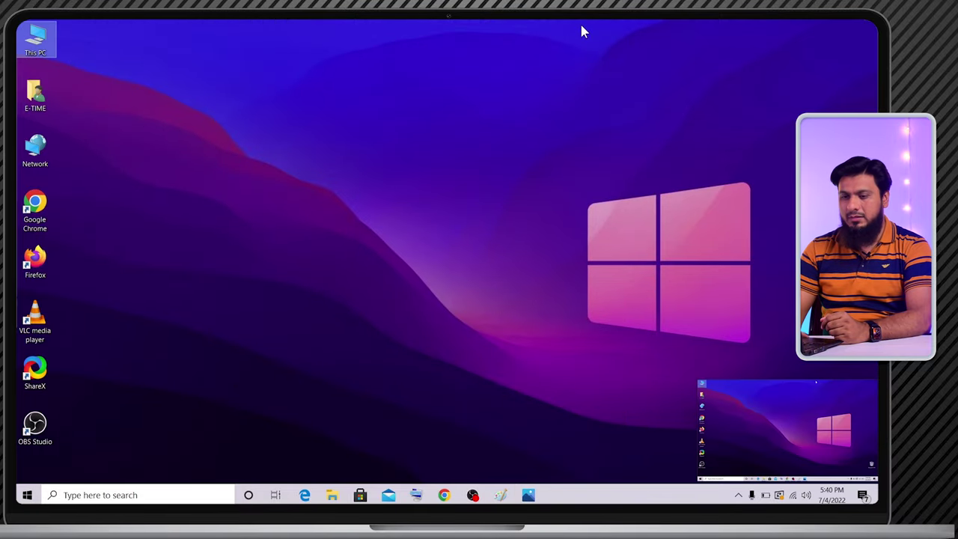
Open the E-TIME folder from the desktop, capture a screenshot of it, and bring up the clipboard history
left_click(36, 91)
double_click(36, 92)
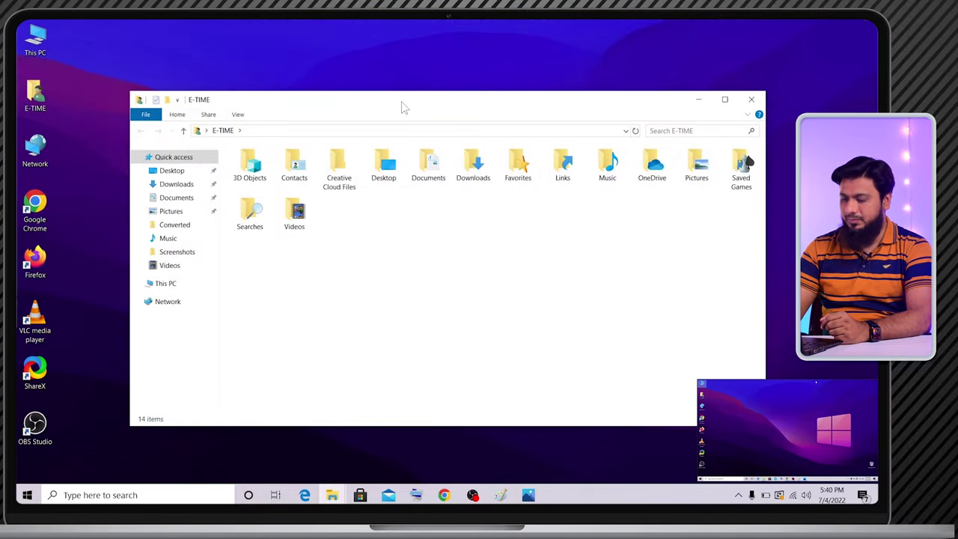
key("Print")
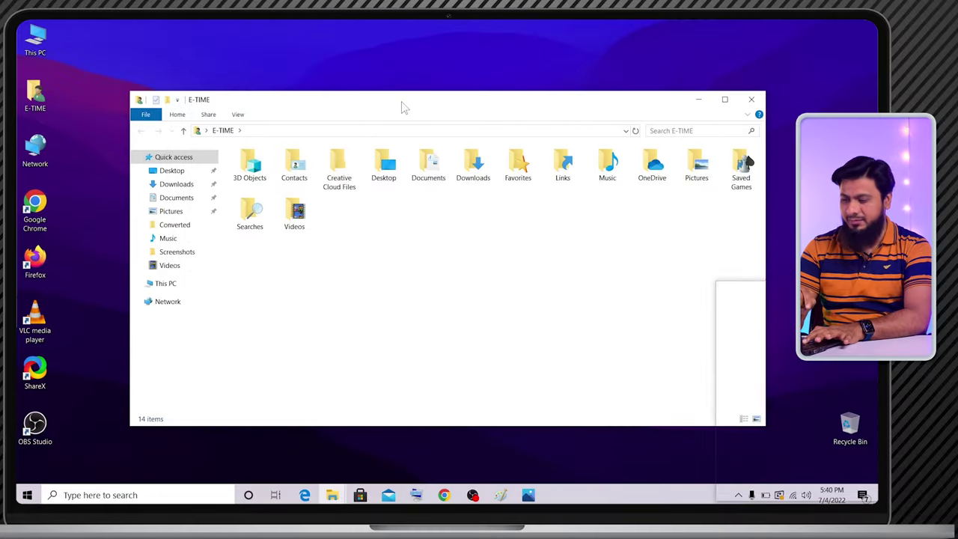
key("super+v")
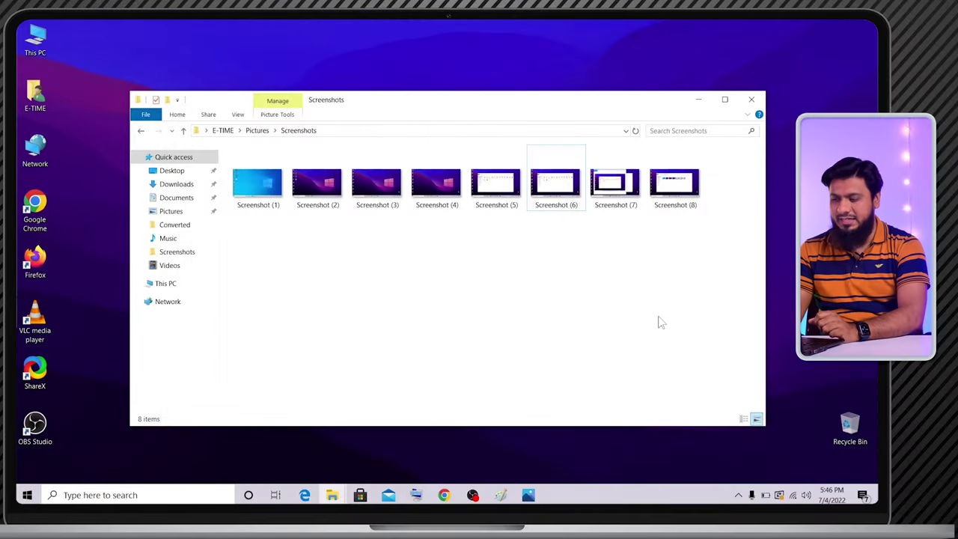
Capture the active Screenshots folder window with the Xbox Game Bar screenshot function
key("super+alt+Print")
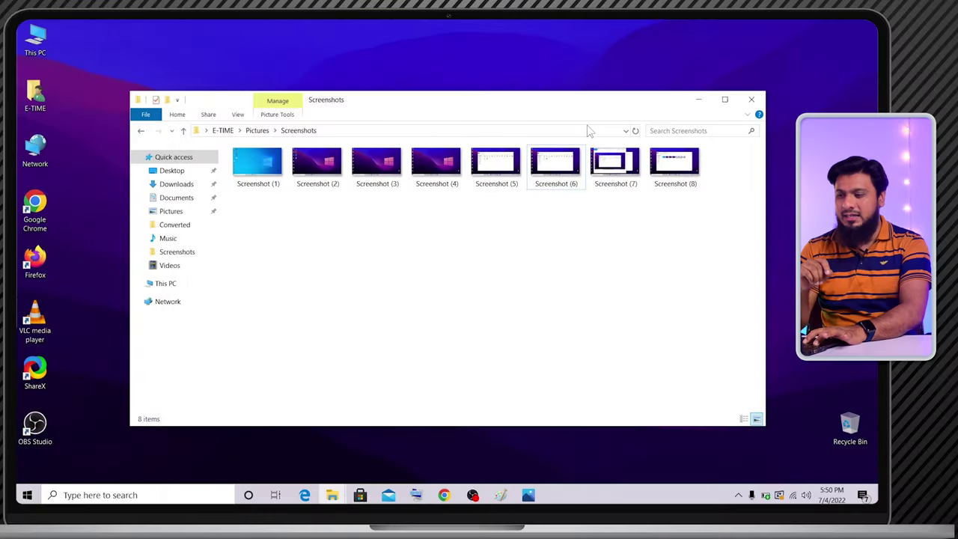
Take a rectangular snip covering most of the Screenshots folder window, view it in Snip & Sketch, and close the editor
key("super+shift+s")
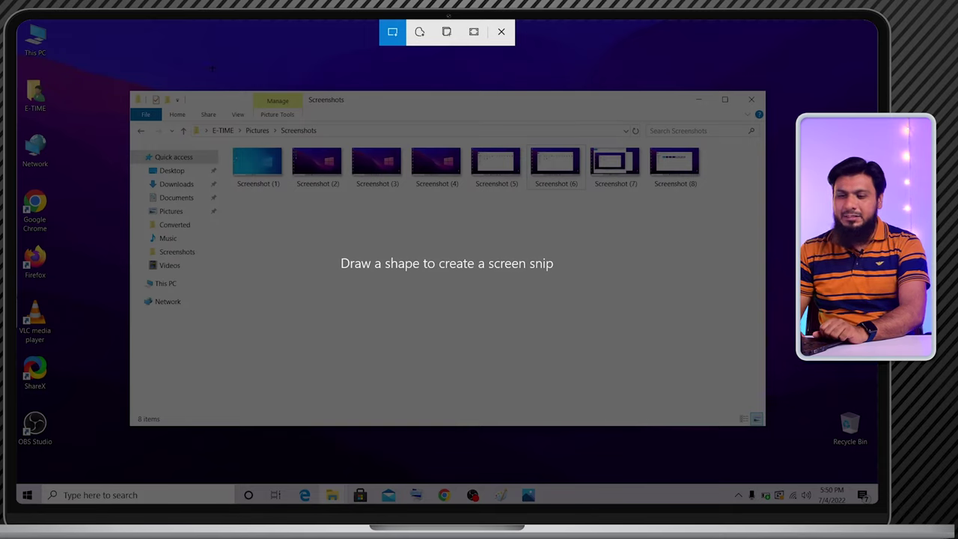
left_click_drag(123, 68, 598, 327)
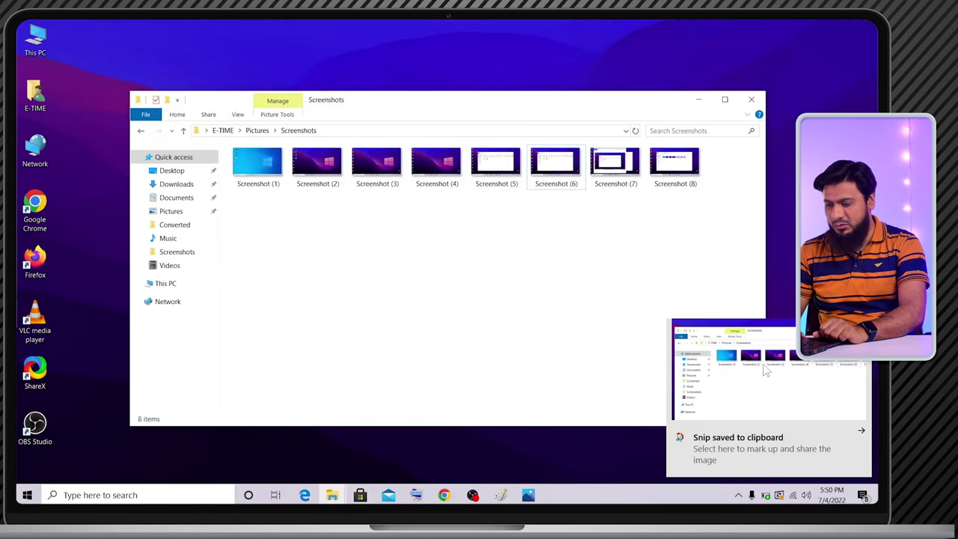
left_click(765, 371)
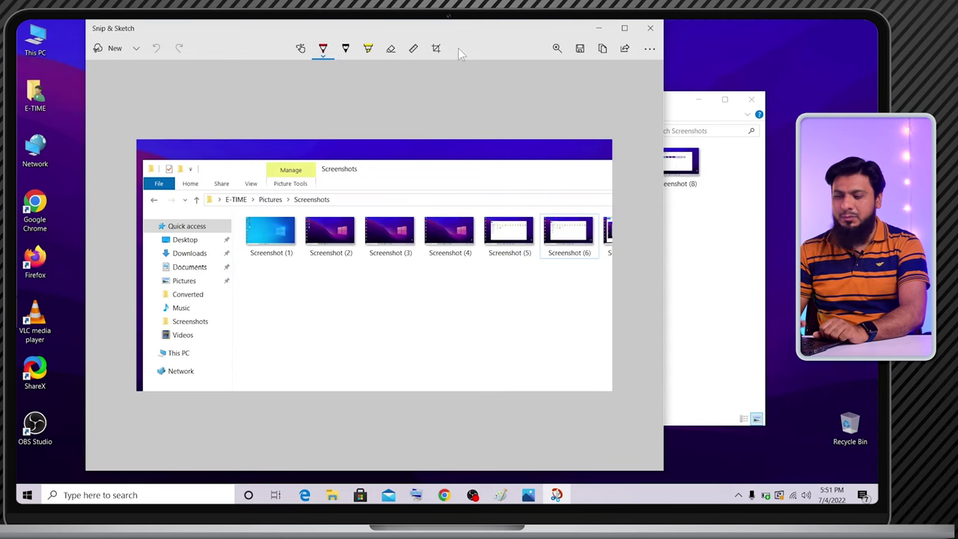
left_click(650, 28)
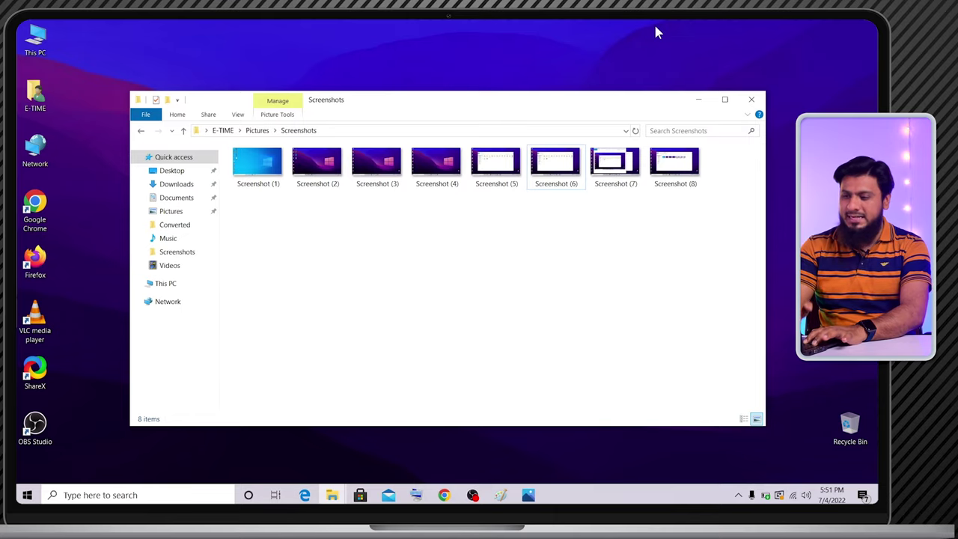
Take a freeform snip around the middle thumbnails in the Screenshots folder, view it in Snip & Sketch, and close the editor
key("super+shift+s")
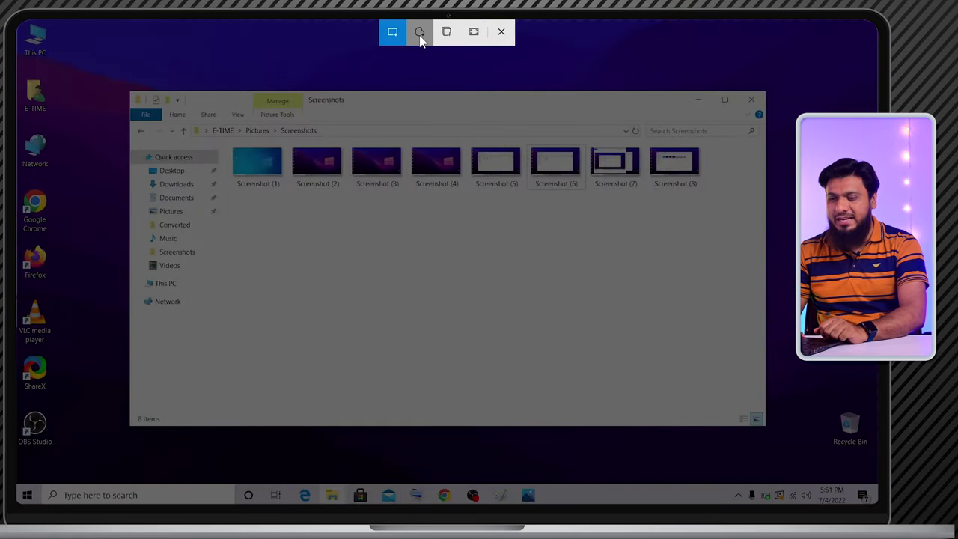
left_click(420, 34)
mouse_move(315, 138)
left_mouse_down()
mouse_move(525, 238)
mouse_move(459, 266)
mouse_move(342, 262)
mouse_move(308, 238)
mouse_move(304, 155)
left_mouse_up()
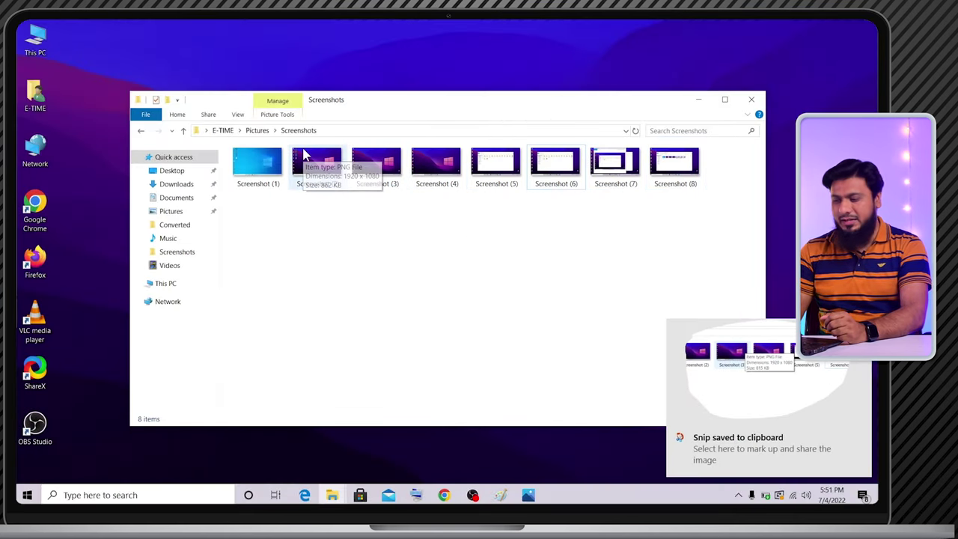
left_click(747, 399)
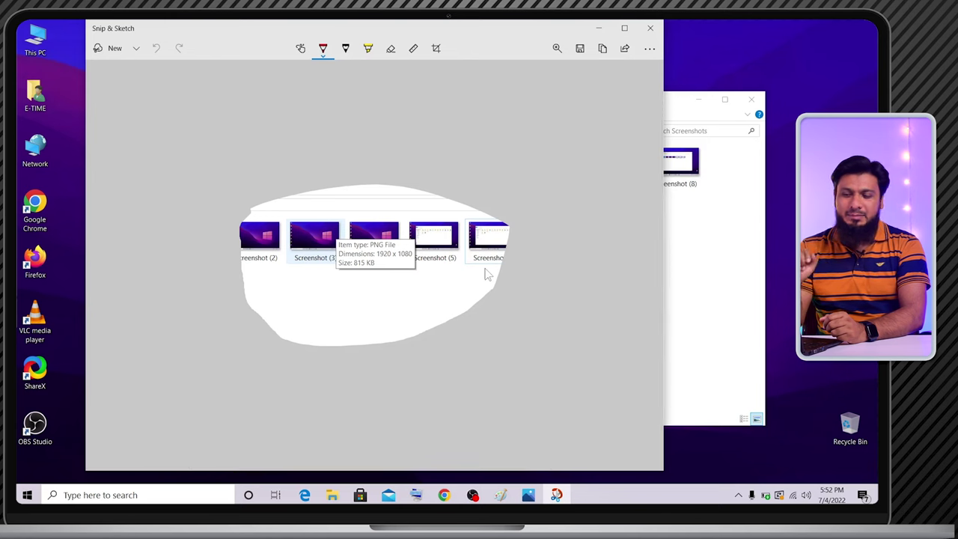
left_click(659, 30)
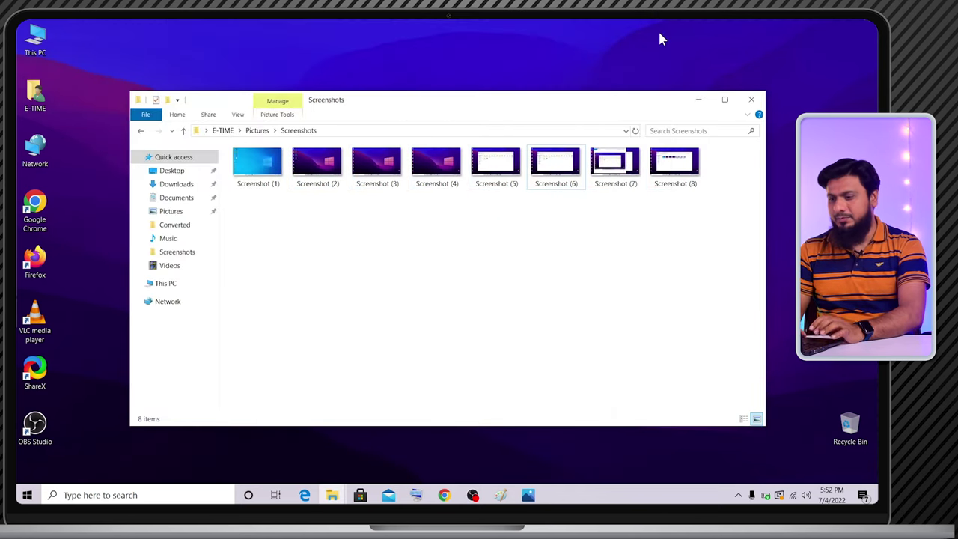
Take a fullscreen snip, view it in Snip & Sketch, and close both the editor and the Screenshots folder window
key("super+shift+s")
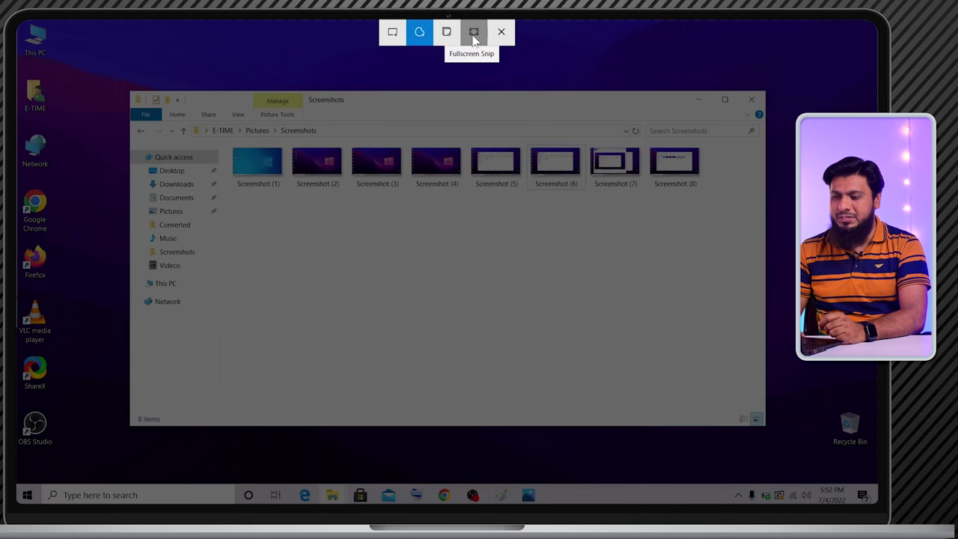
key("Print")
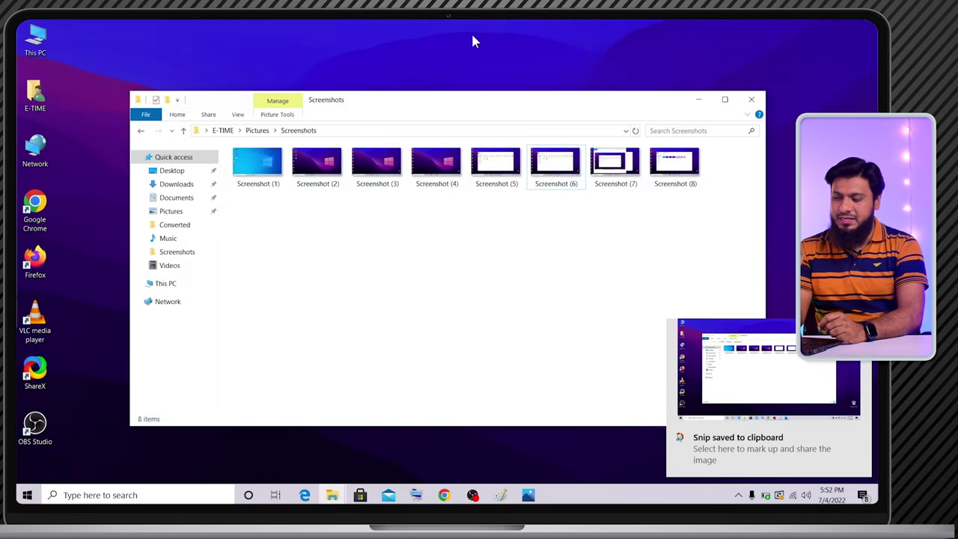
left_click(707, 335)
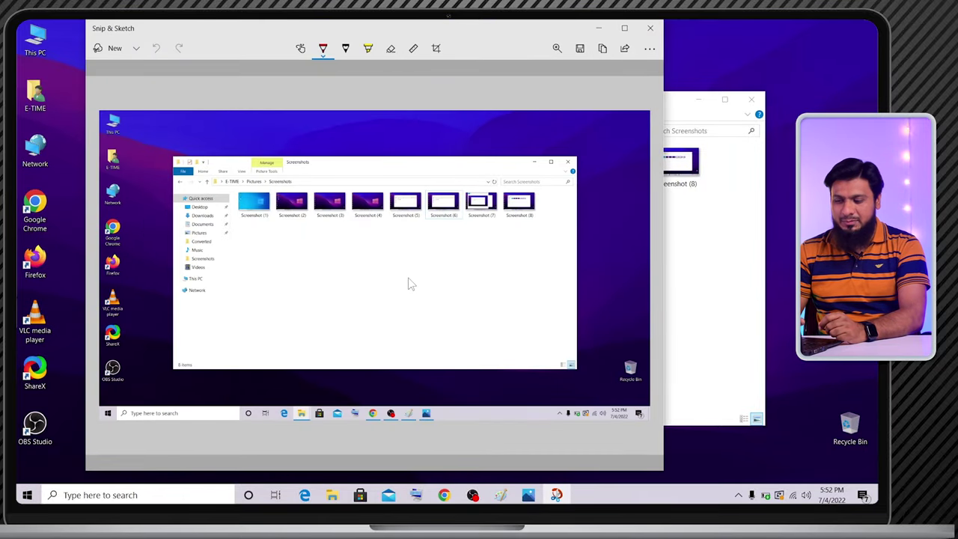
left_click(650, 28)
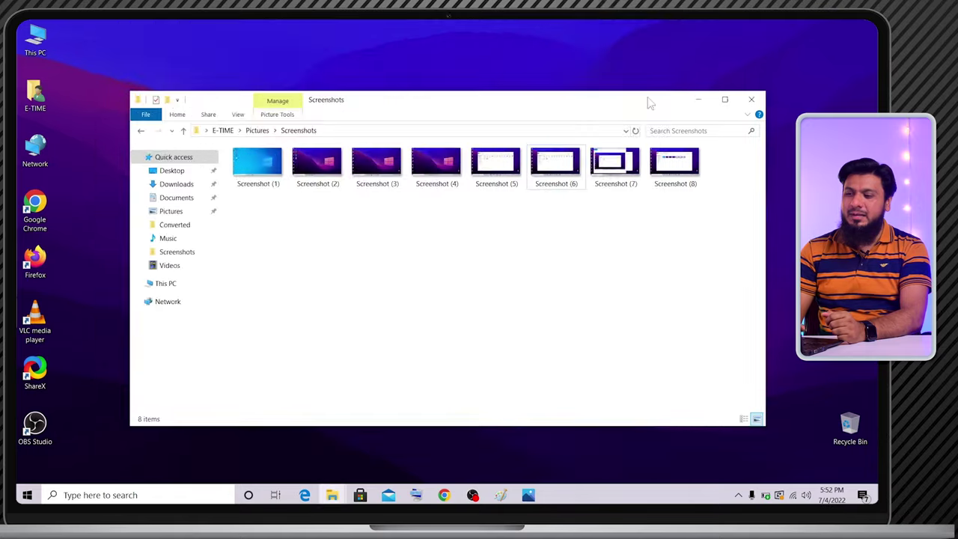
left_click(750, 100)
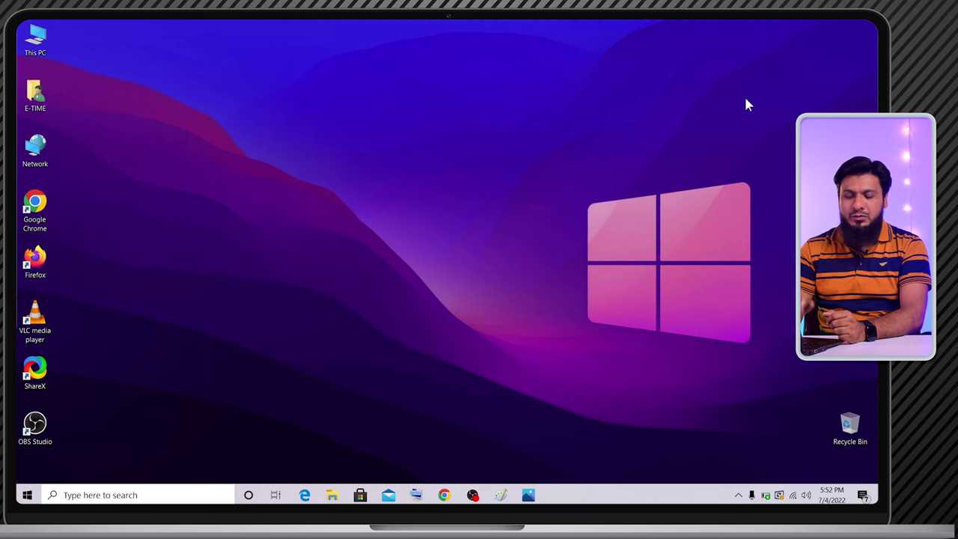
Search Windows for "snipp" and open Snipping Tool
left_click(132, 495)
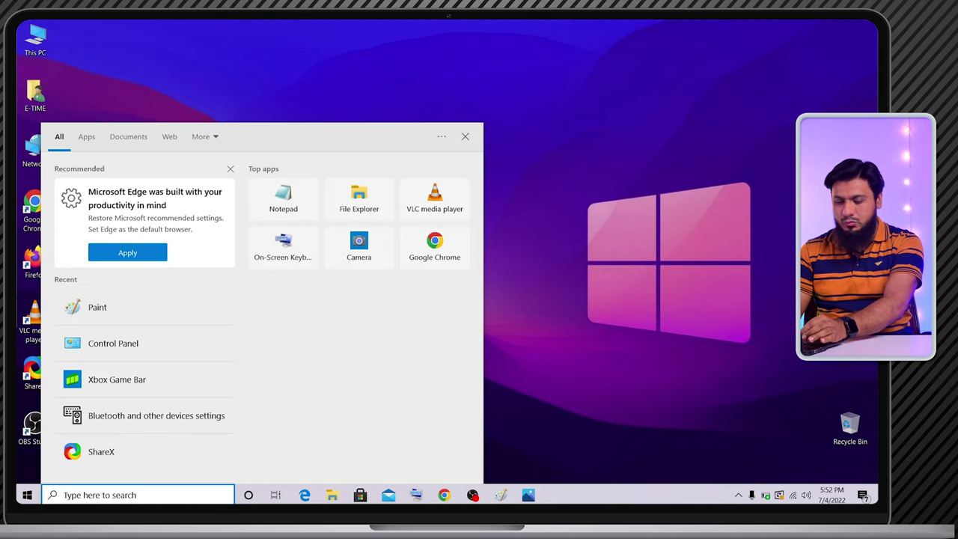
type("snipp")
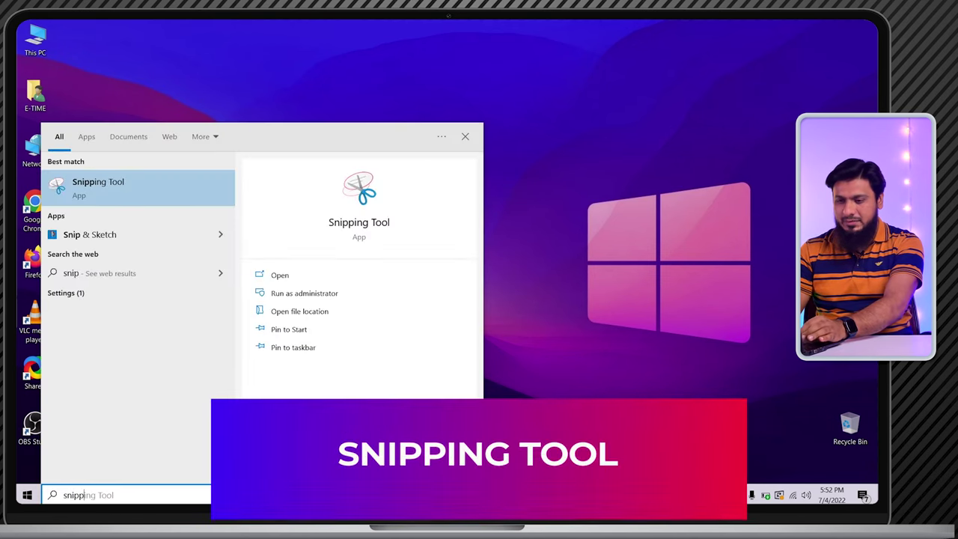
key("Return")
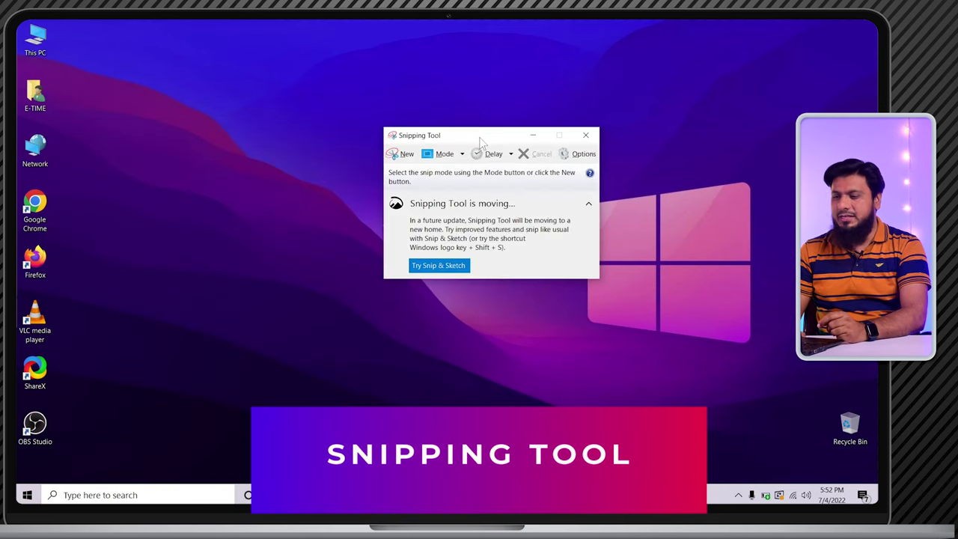
Move the Snipping Tool window aside, take a new rectangular snip of the desktop wallpaper, and minimize the tool
left_click_drag(481, 141, 714, 193)
left_click(632, 210)
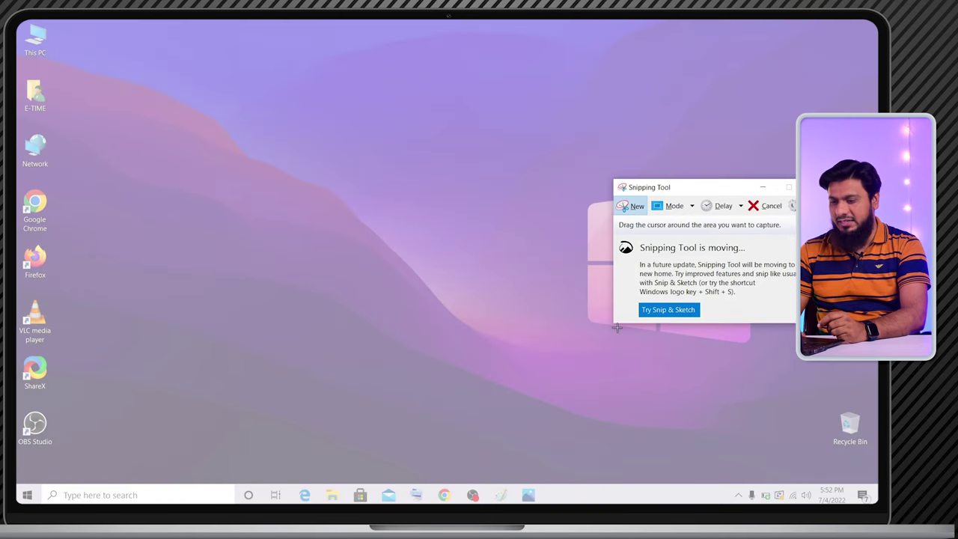
left_click_drag(108, 68, 770, 346)
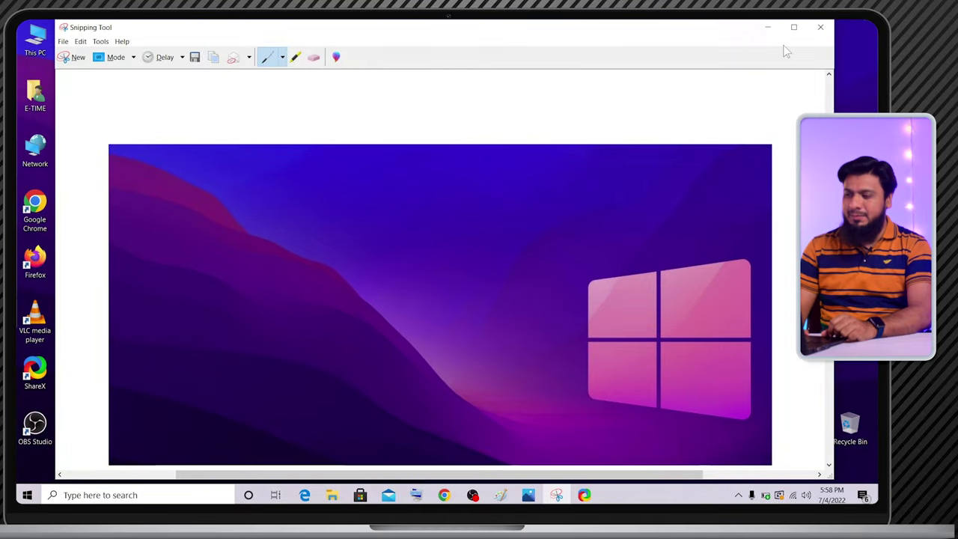
left_click(767, 27)
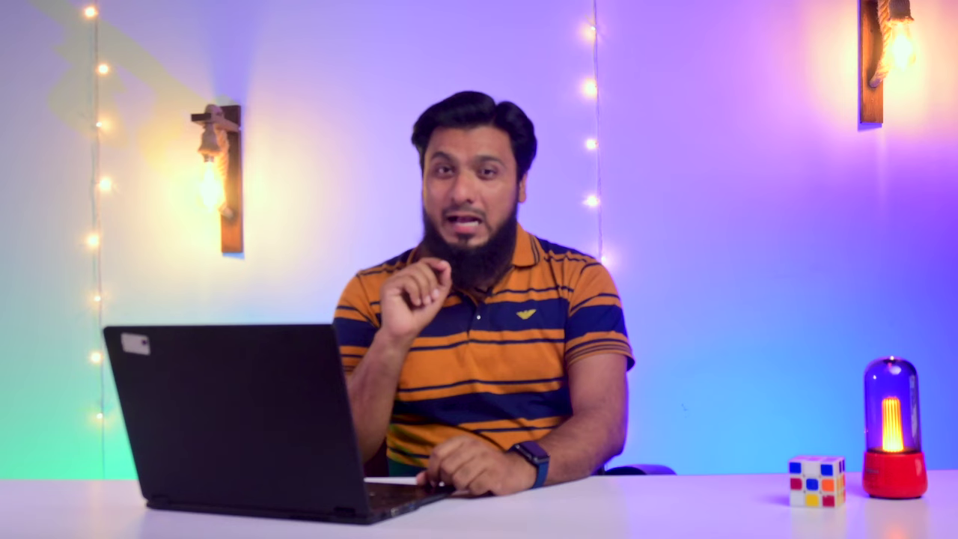